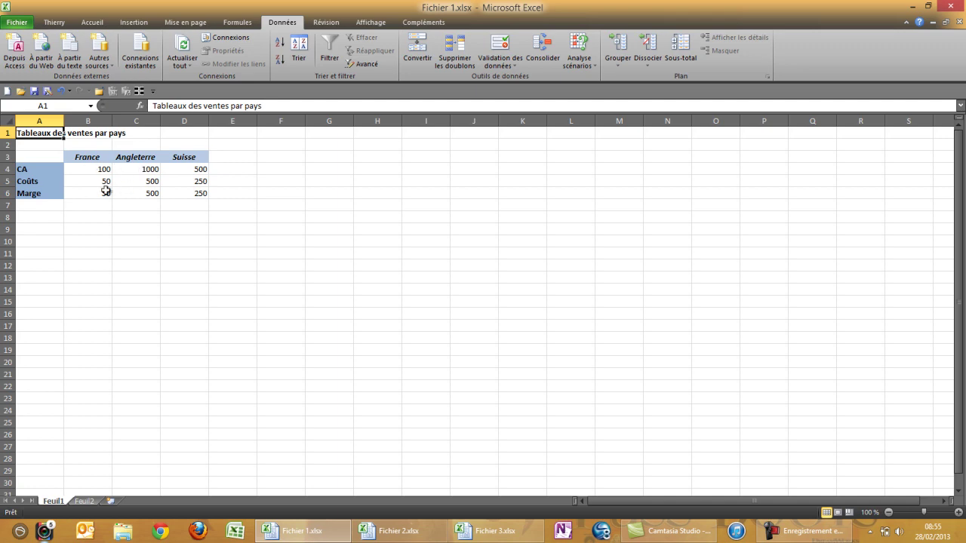
# In Fichier 3.xlsx, start a data consolidation for the range A3:D6 using the Somme function.
pyautogui.click(394, 531)
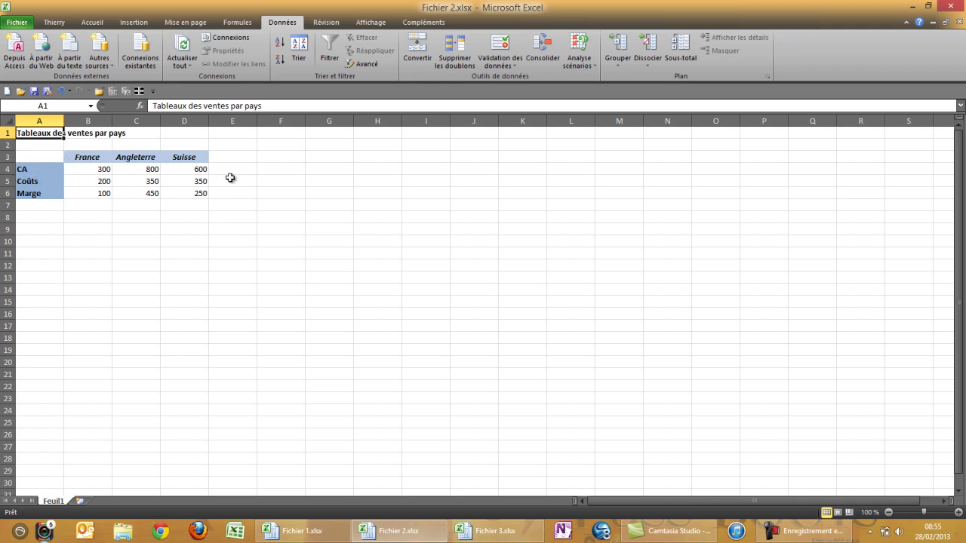
pyautogui.click(461, 531)
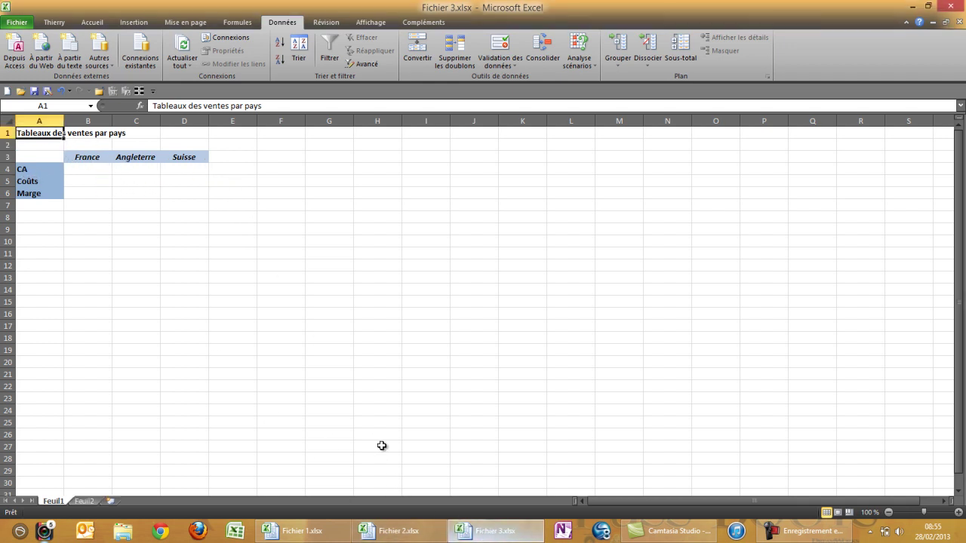
pyautogui.click(89, 169)
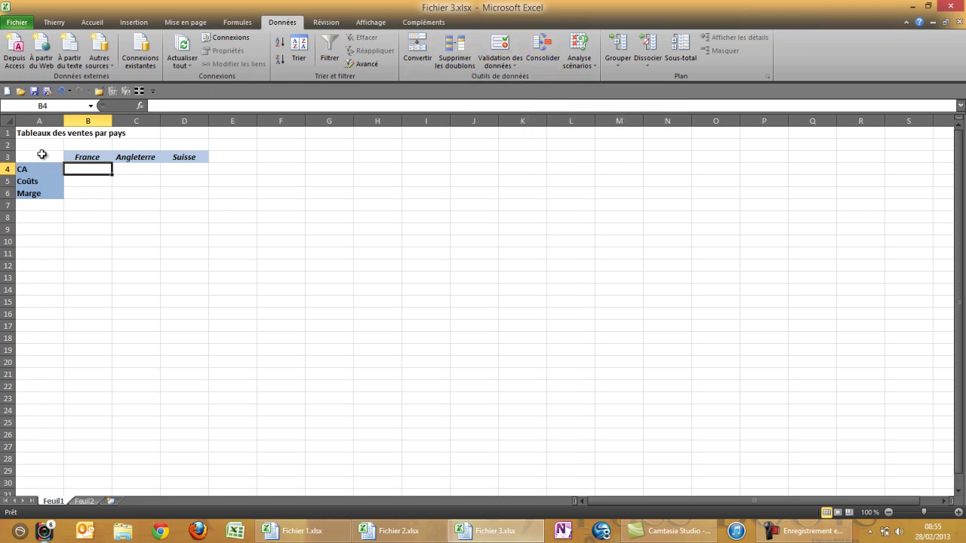
pyautogui.moveTo(42, 154); pyautogui.dragTo(202, 189)
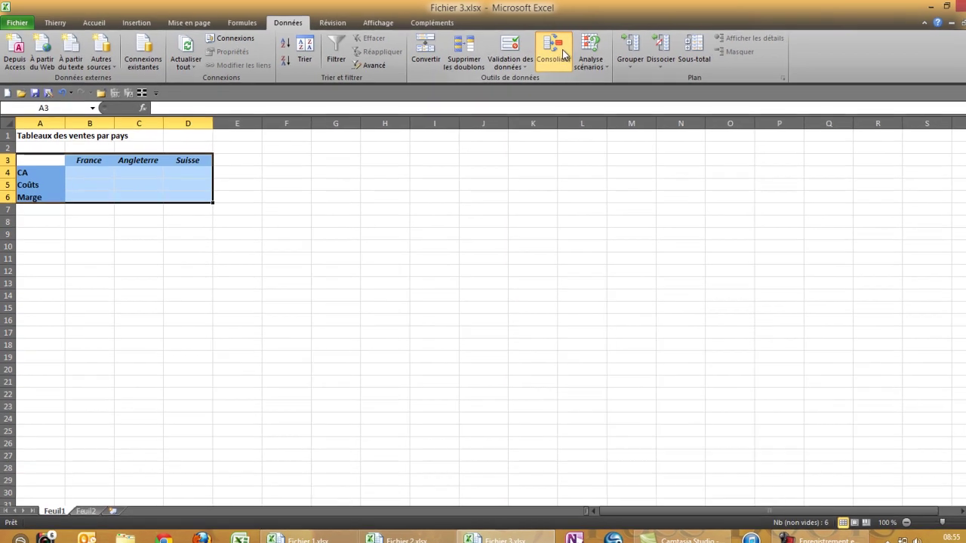
pyautogui.click(543, 49)
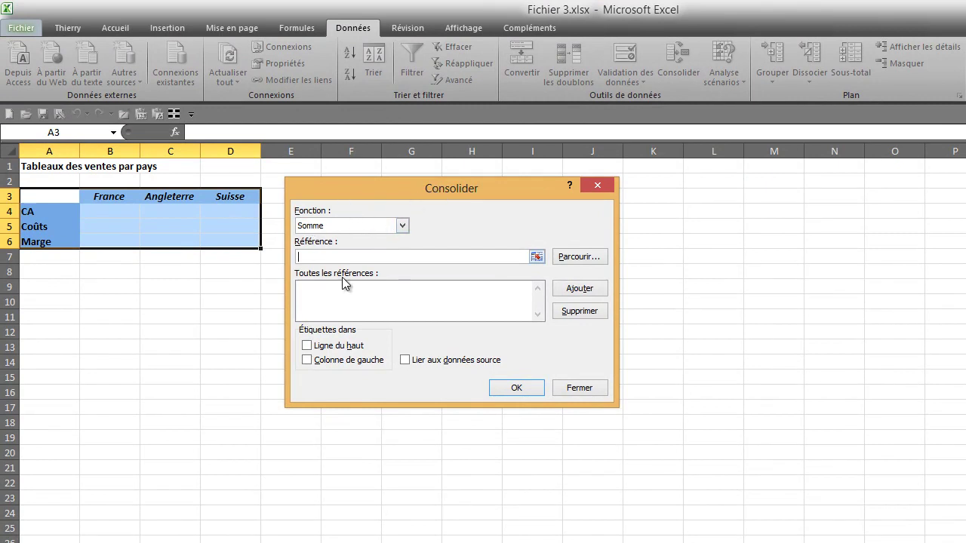
pyautogui.click(372, 232)
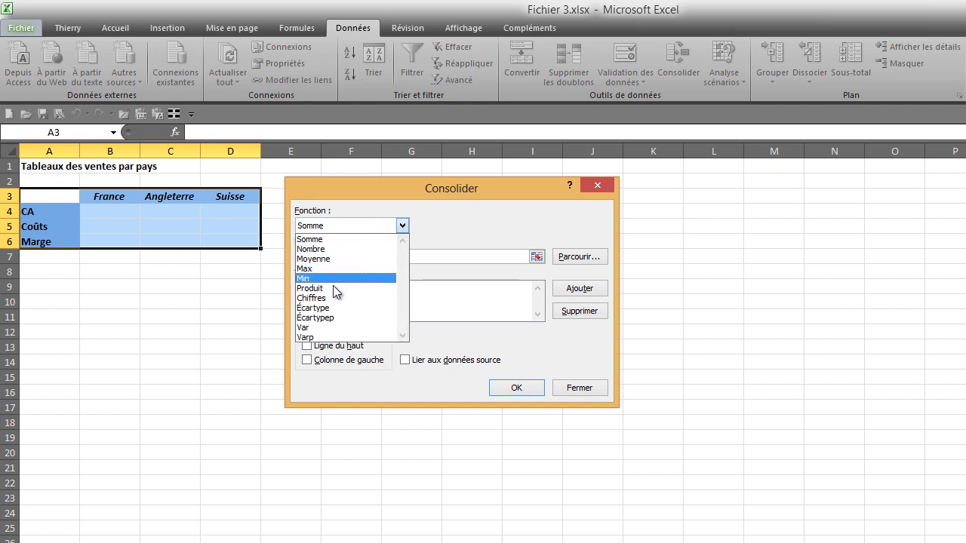
pyautogui.click(346, 240)
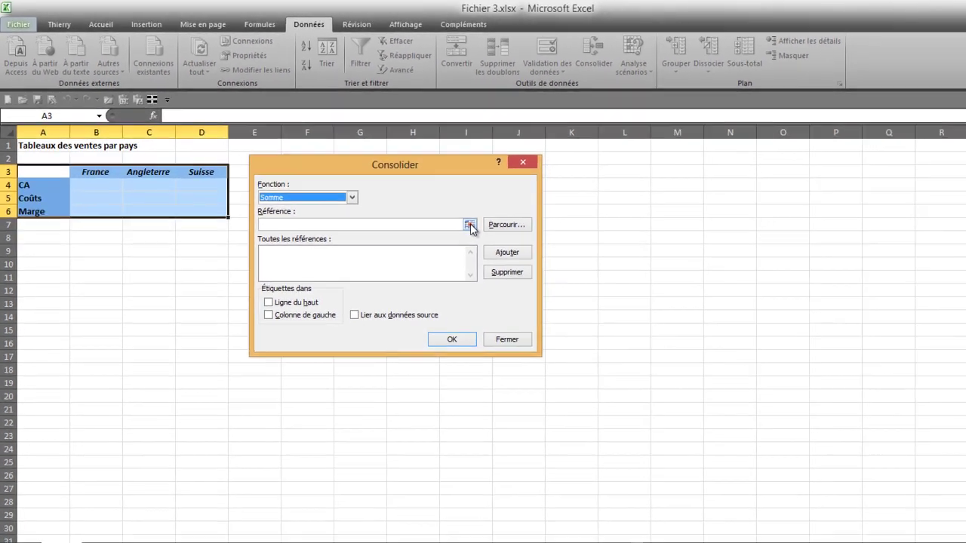
# Add the range A3:D6 on Feuil1 of Fichier 1.xlsx to the consolidation references.
pyautogui.click(538, 257)
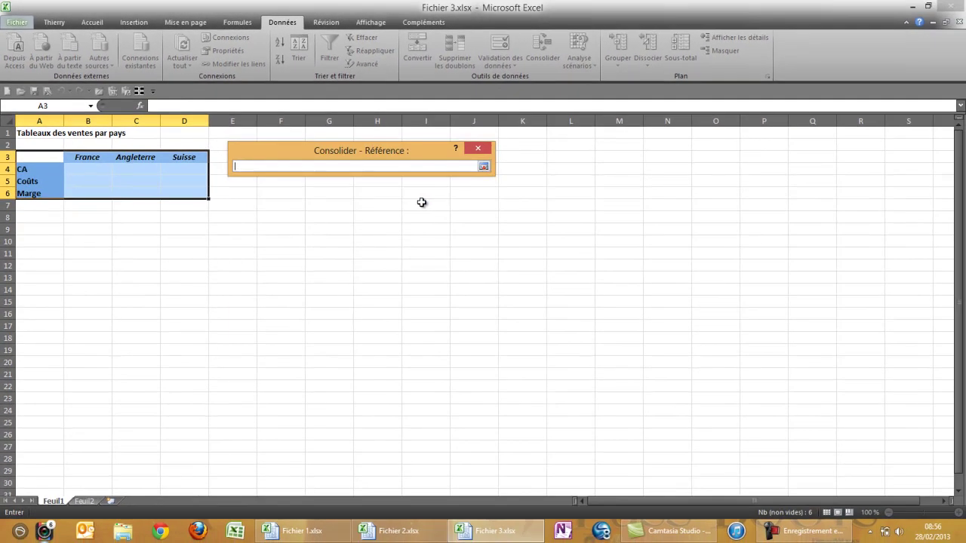
pyautogui.click(309, 532)
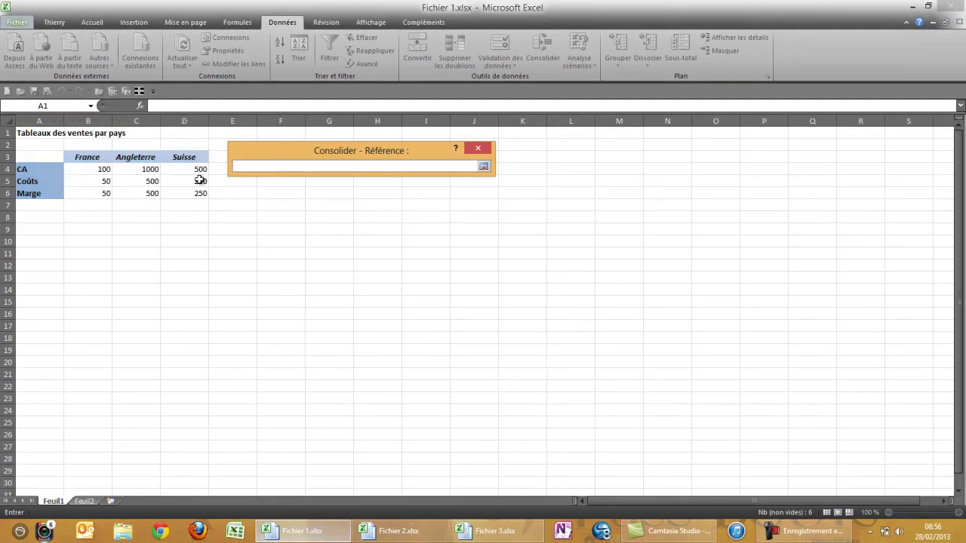
pyautogui.moveTo(44, 159); pyautogui.dragTo(193, 192)
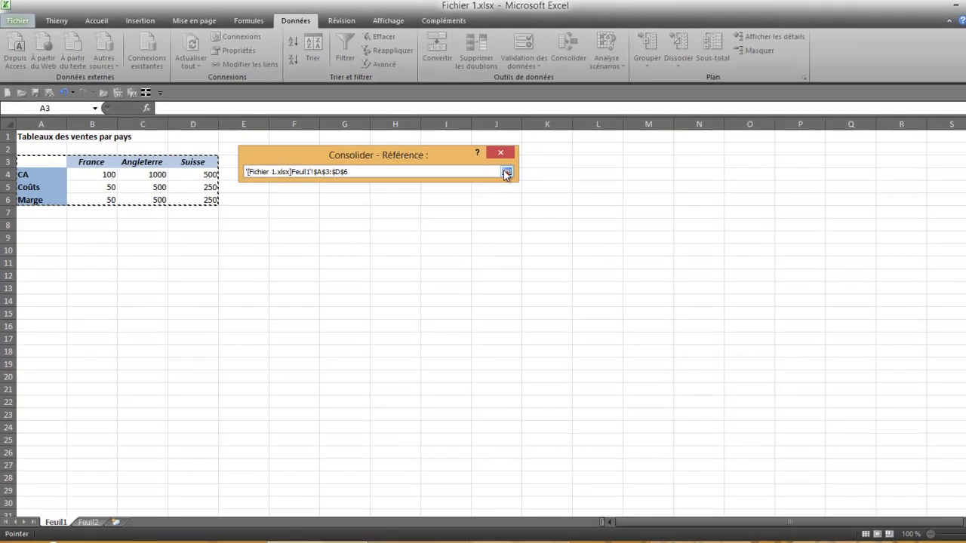
pyautogui.click(484, 166)
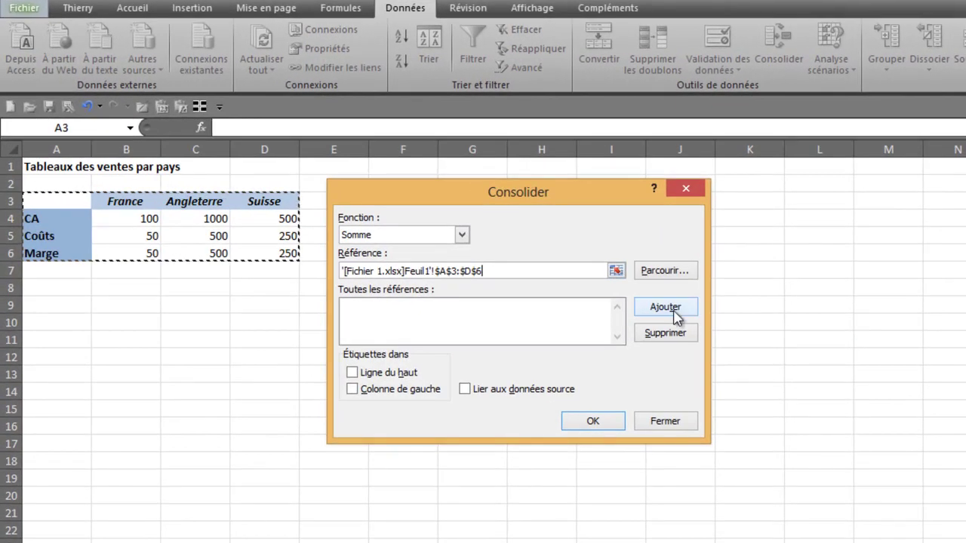
pyautogui.click(668, 307)
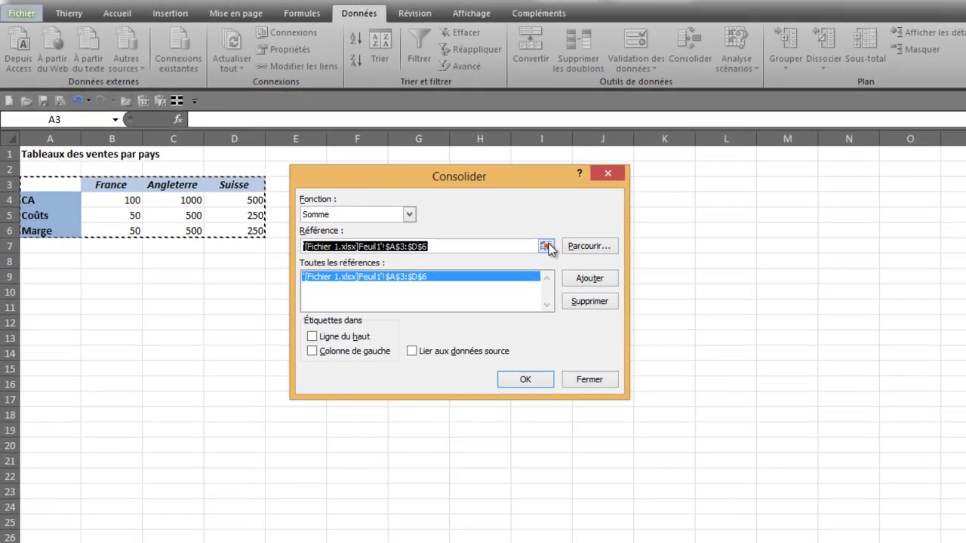
# Add the range A3:D6 on Feuil1 of Fichier 2.xlsx to the consolidation references.
pyautogui.click(615, 271)
pyautogui.click(569, 542)
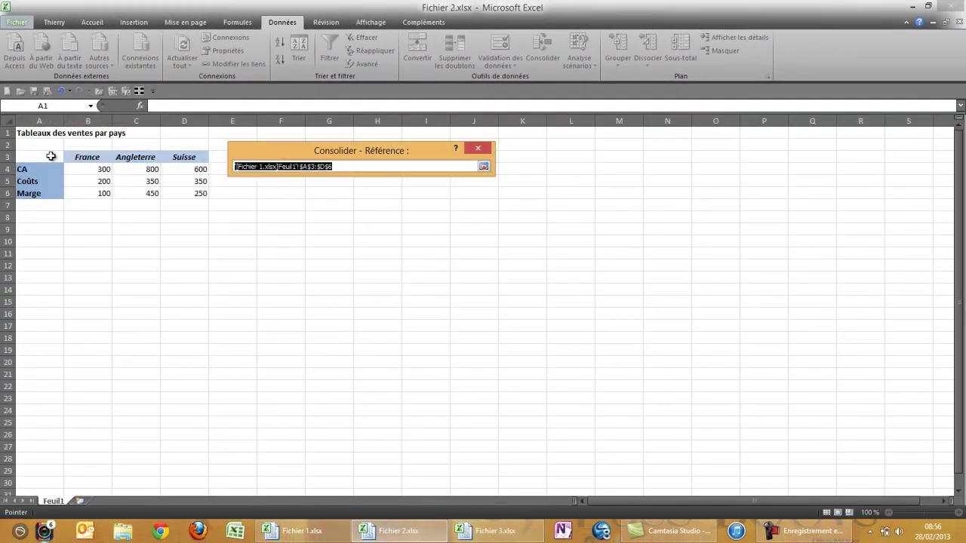
pyautogui.moveTo(47, 157)
pyautogui.mouseDown()
pyautogui.moveTo(188, 172)
pyautogui.moveTo(186, 194)
pyautogui.mouseUp()
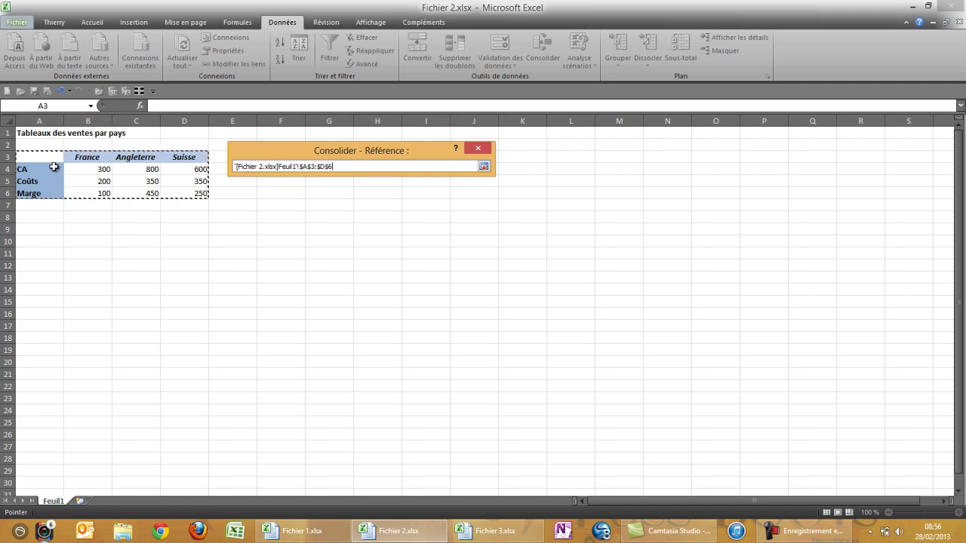
pyautogui.click(483, 167)
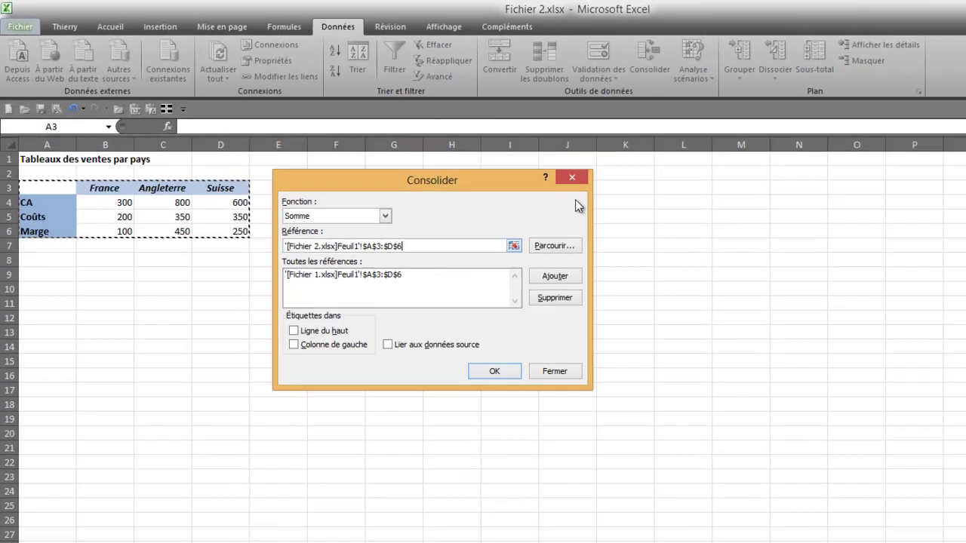
pyautogui.click(462, 228)
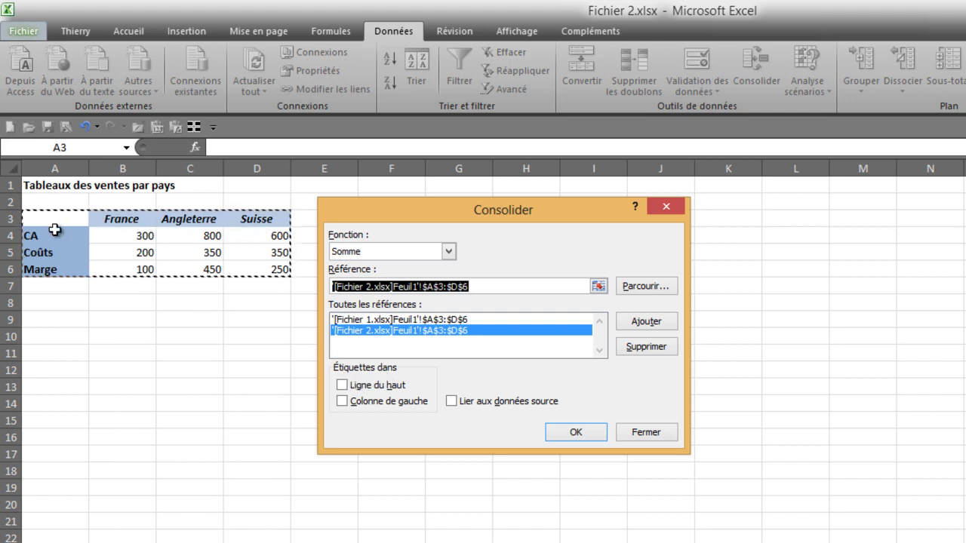
# Use labels from the top row and left column, and run the consolidation without linking to the source data.
pyautogui.click(342, 385)
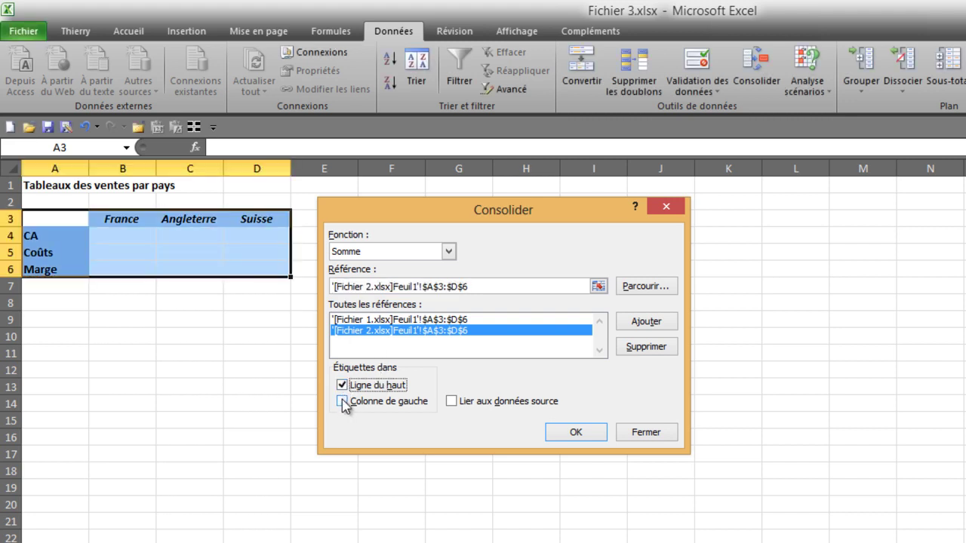
pyautogui.click(343, 405)
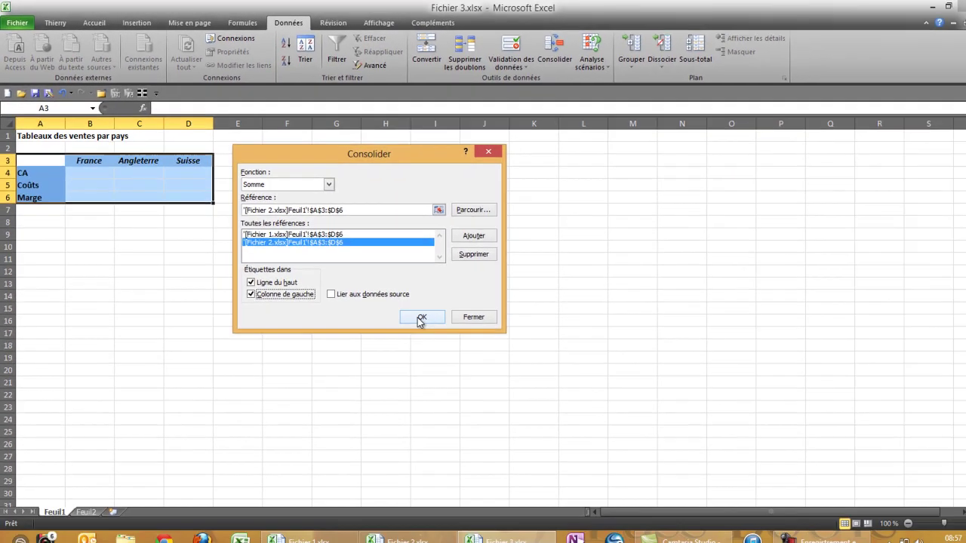
pyautogui.click(537, 408)
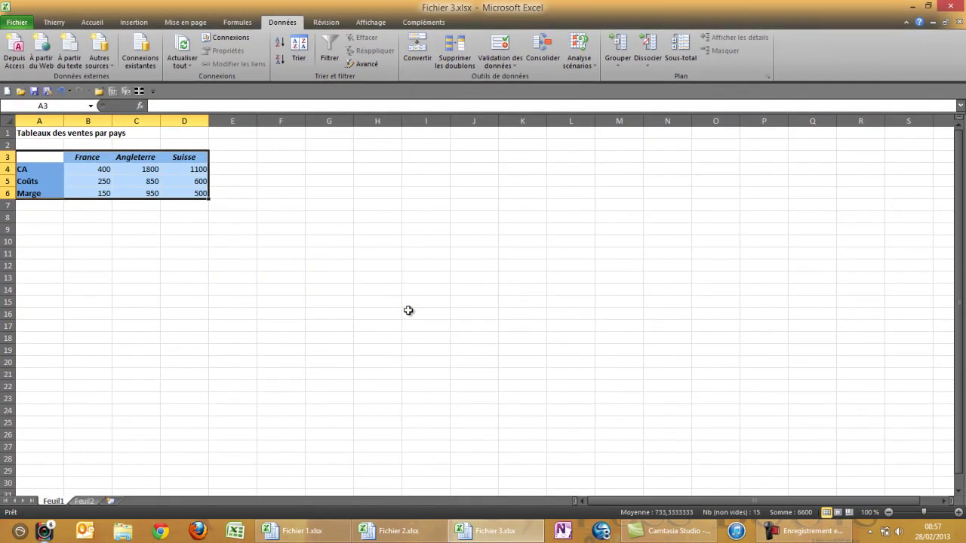
# Compare the France CA cell B4 in the consolidated table with the same cell in Fichier 1.xlsx and Fichier 2.xlsx.
pyautogui.click(107, 172)
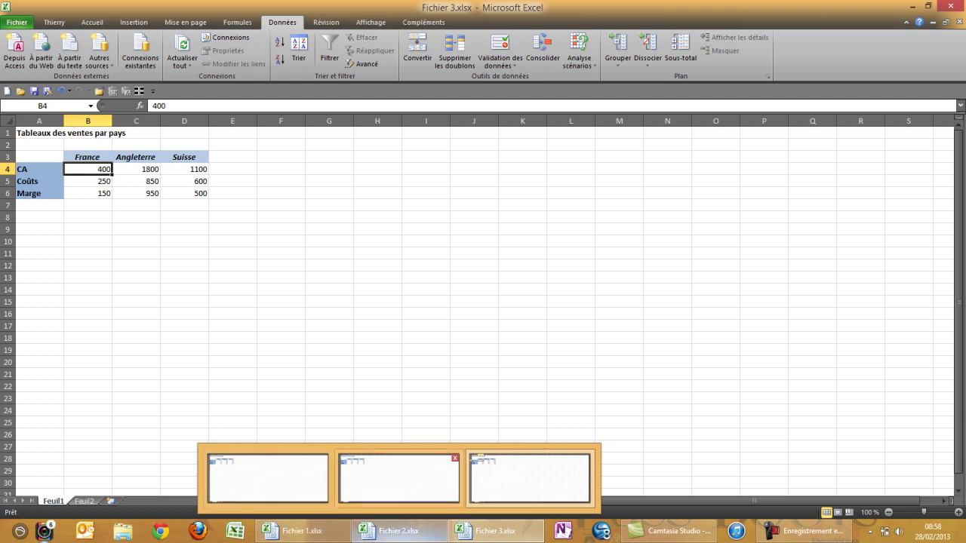
pyautogui.click(298, 532)
pyautogui.click(83, 168)
pyautogui.click(389, 531)
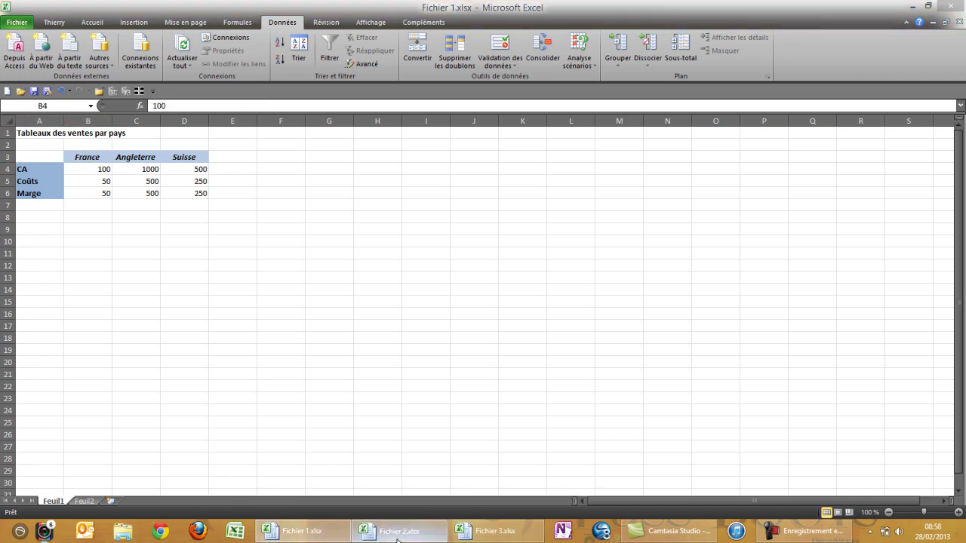
pyautogui.click(99, 172)
pyautogui.click(495, 532)
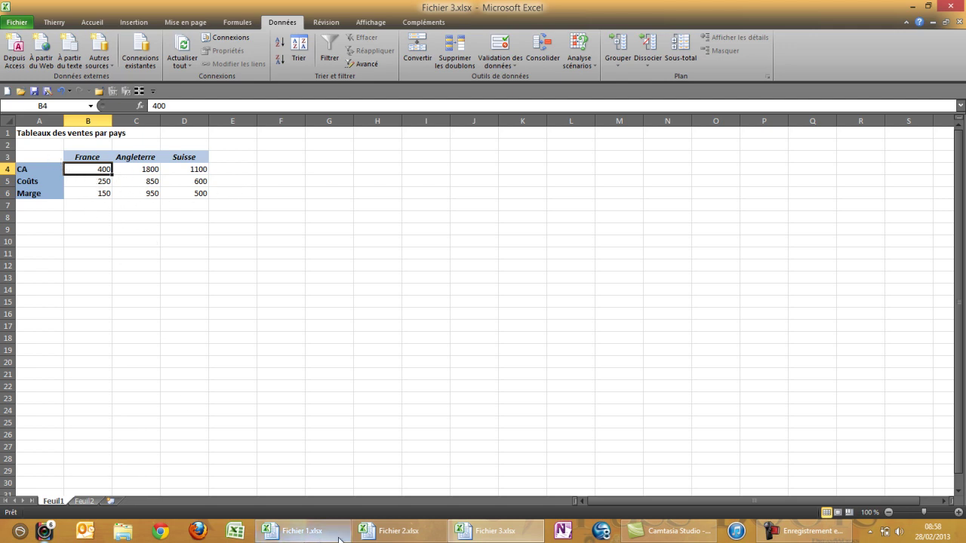
# In Fichier 1.xlsx, set the France CA value in cell B4 to 200.
pyautogui.click(298, 532)
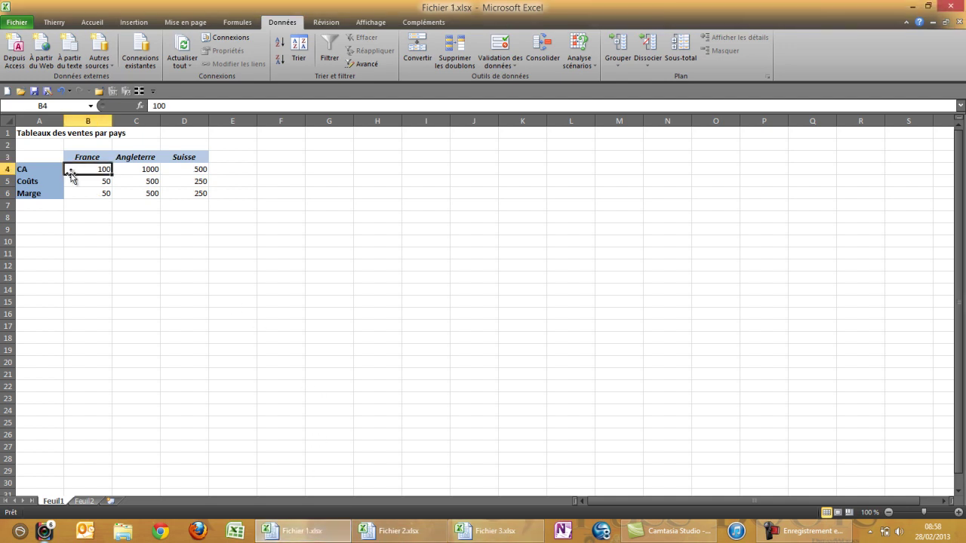
pyautogui.write('200')
pyautogui.press('Return')
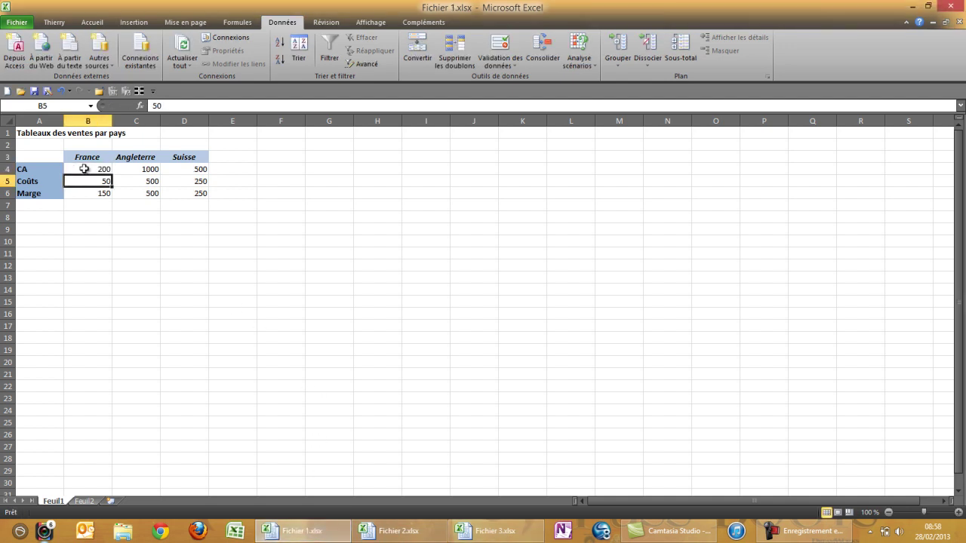
# Rerun the consolidation on A3:D6 in Fichier 3.xlsx with the existing references and check the France CA cell.
pyautogui.click(392, 532)
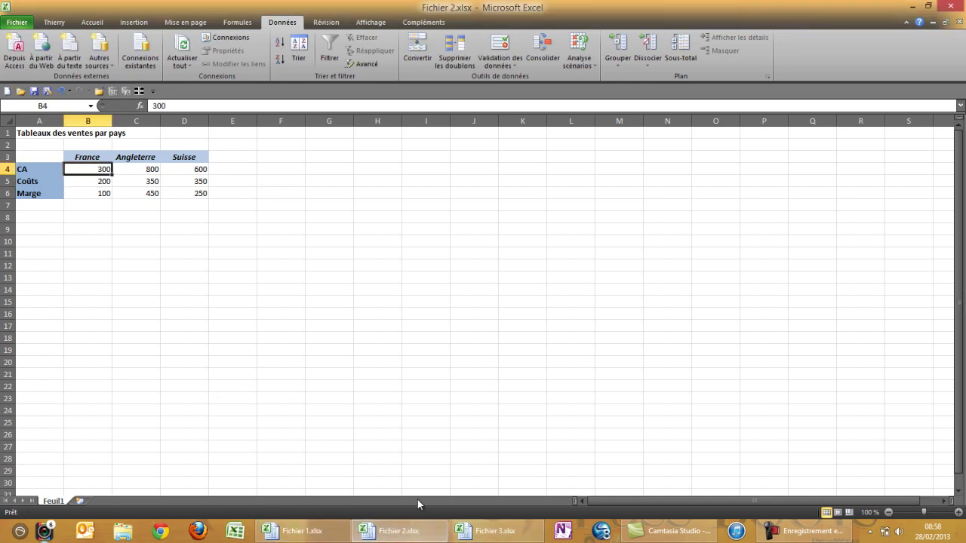
pyautogui.click(521, 536)
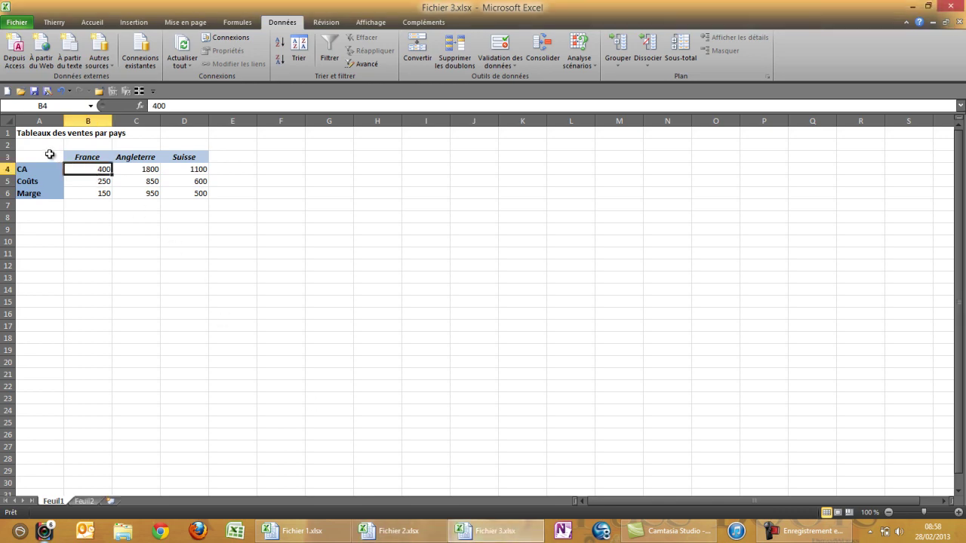
pyautogui.moveTo(48, 155); pyautogui.dragTo(197, 193)
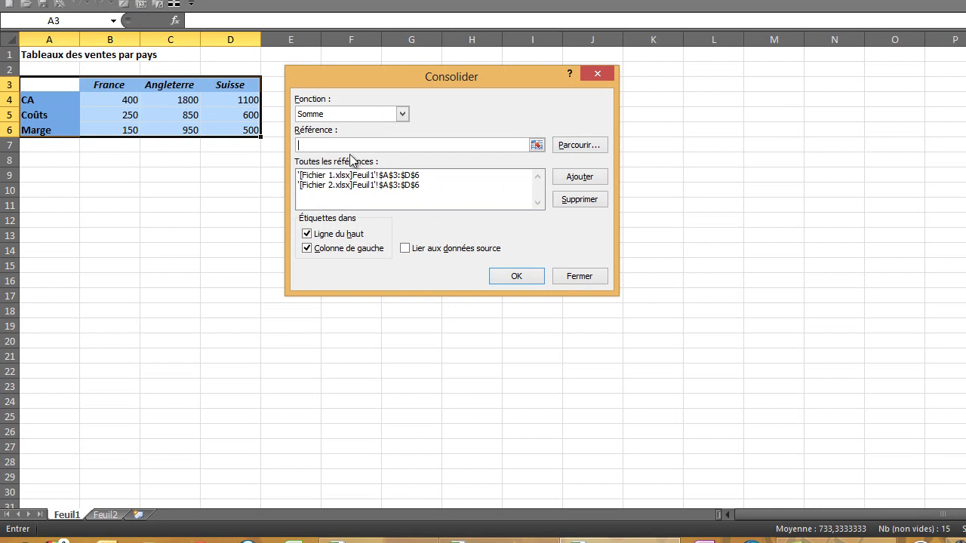
pyautogui.click(518, 278)
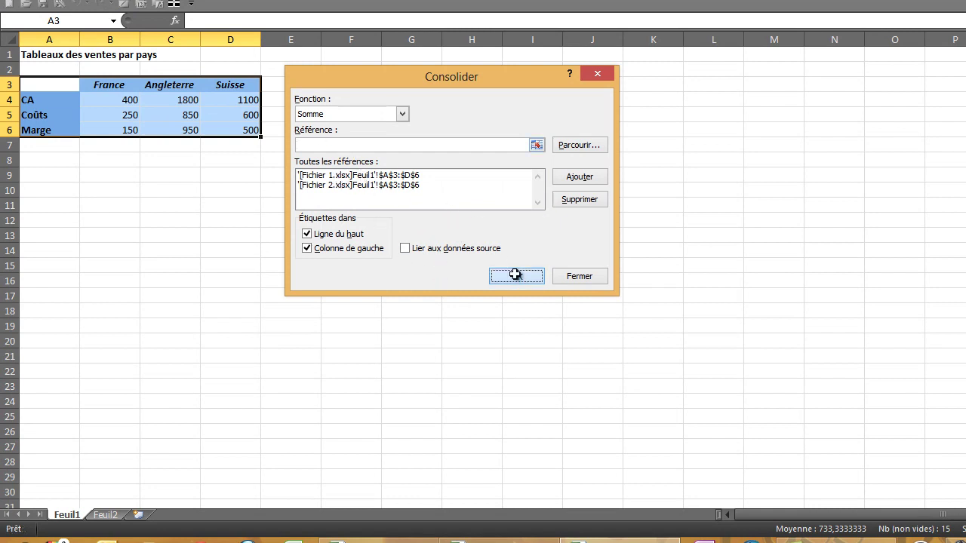
pyautogui.click(122, 105)
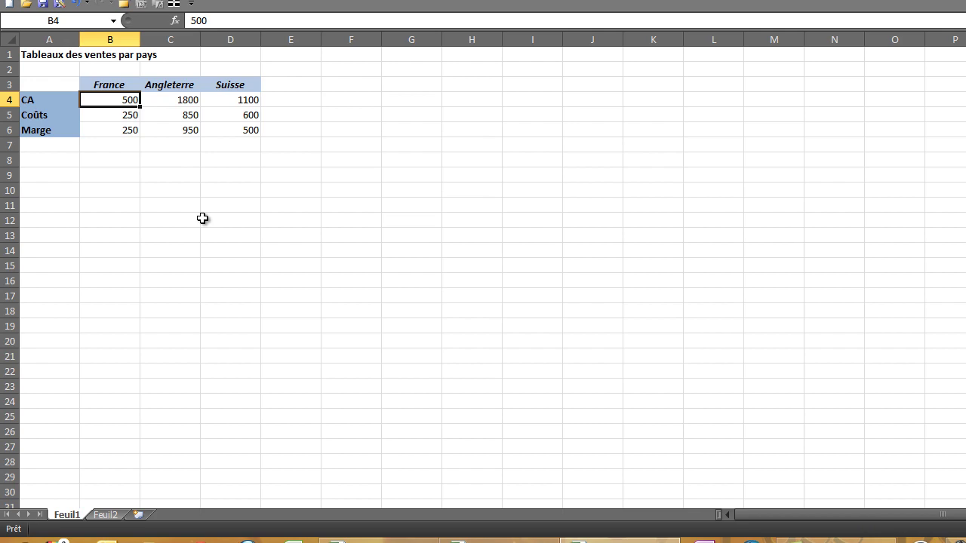
pyautogui.click(60, 86)
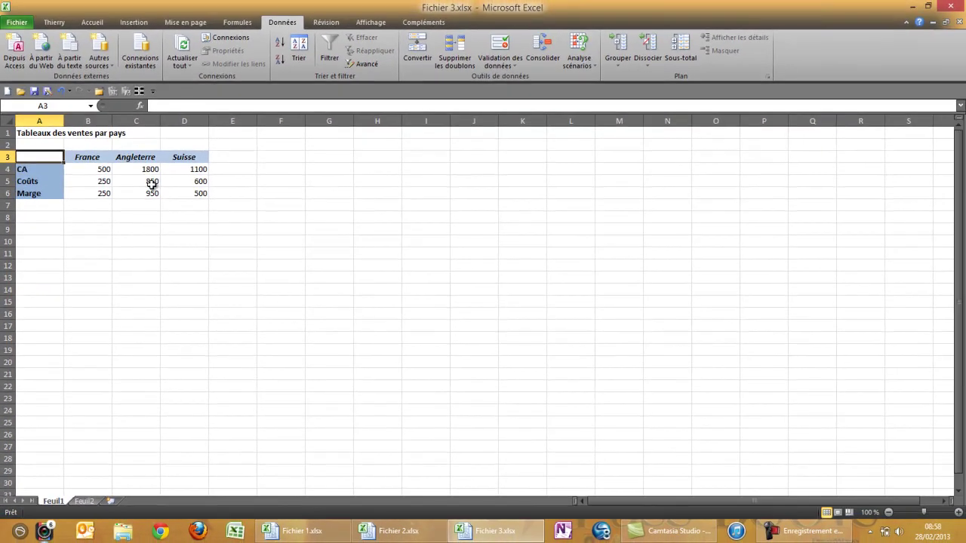